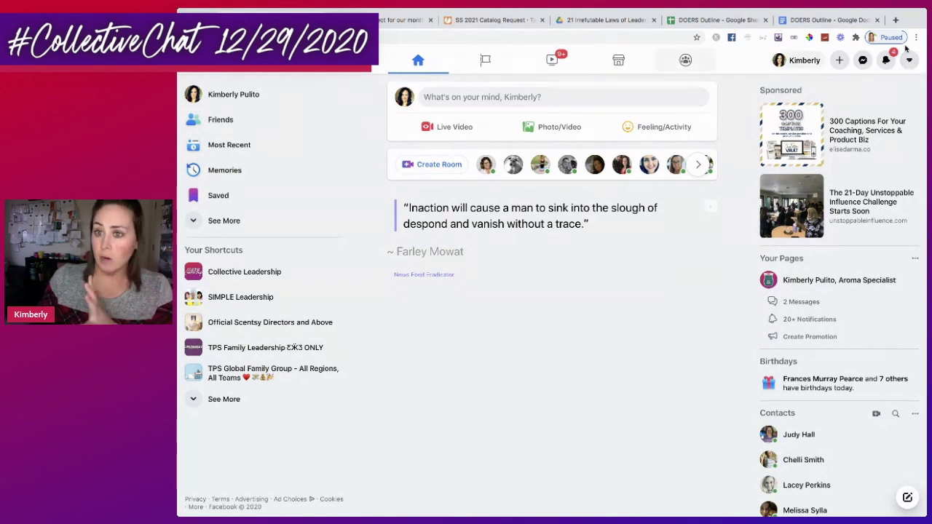
# Open the Facebook account settings
pyautogui.click(909, 60)
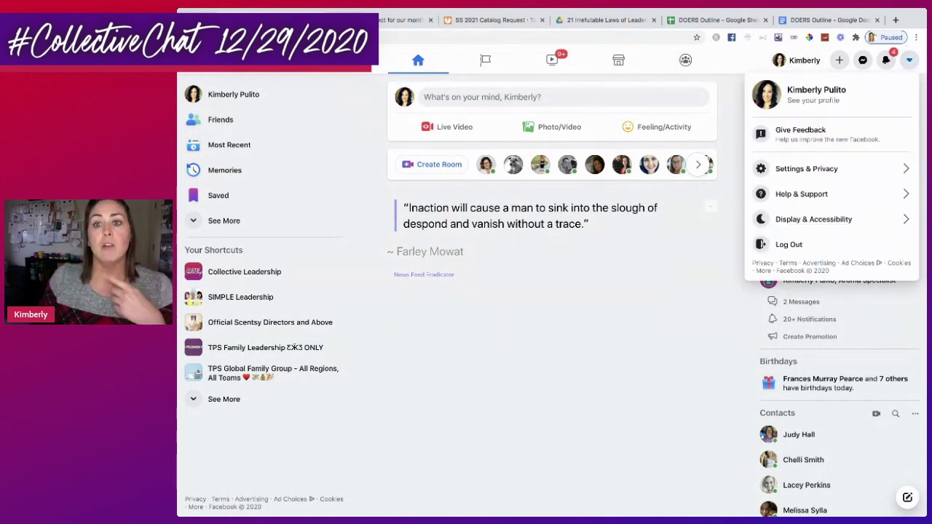
pyautogui.click(829, 169)
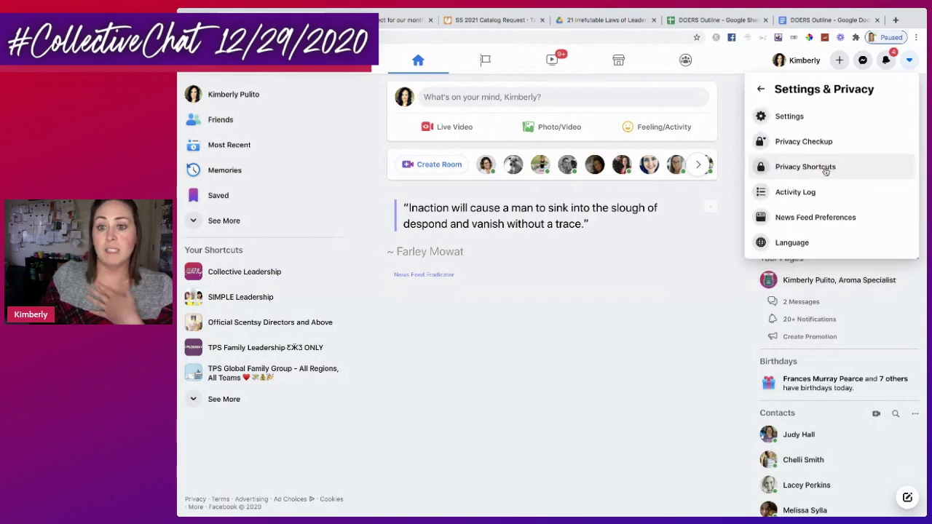
pyautogui.click(805, 118)
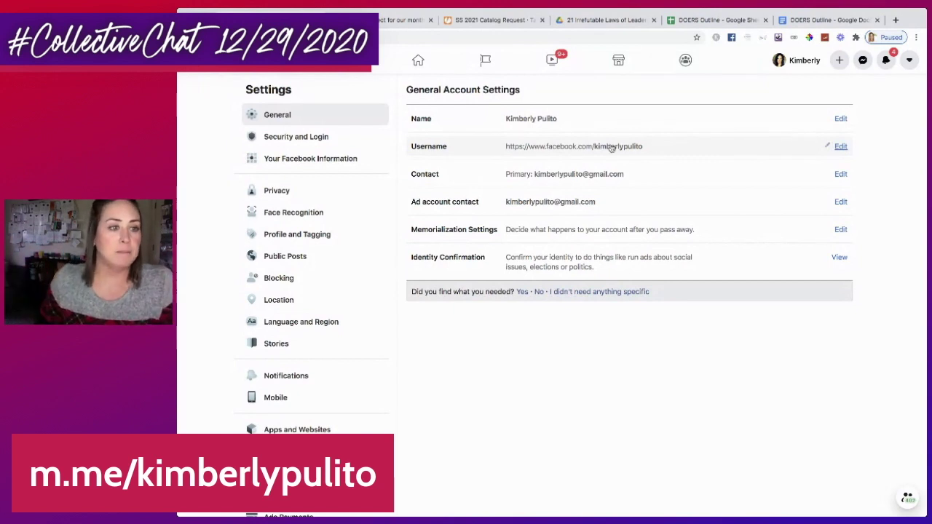
# Review the full list of devices logged in to the account under Security and Login
pyautogui.click(295, 137)
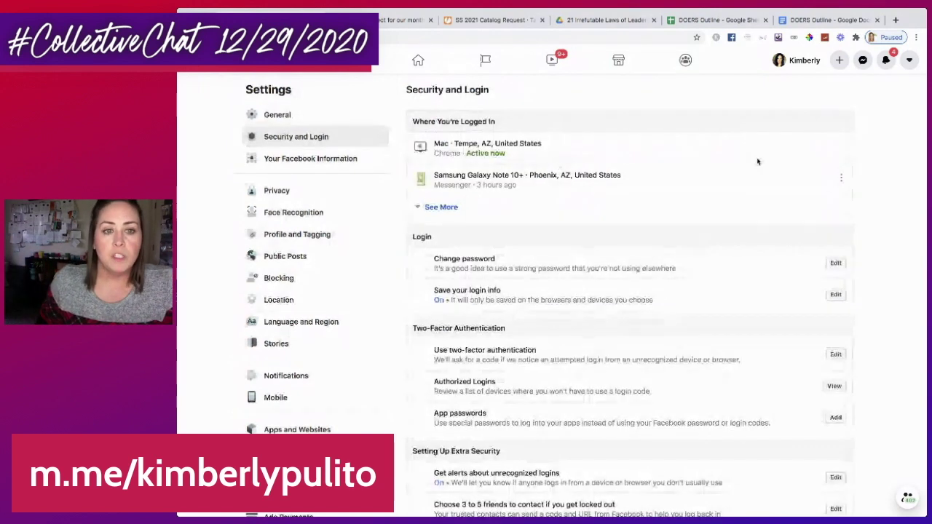
pyautogui.click(441, 208)
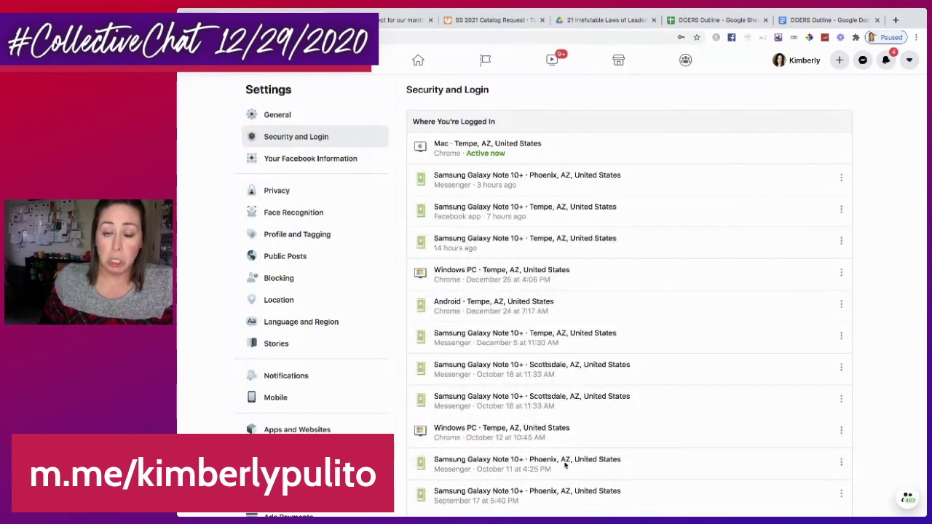
pyautogui.scroll(-5, 739, 337)
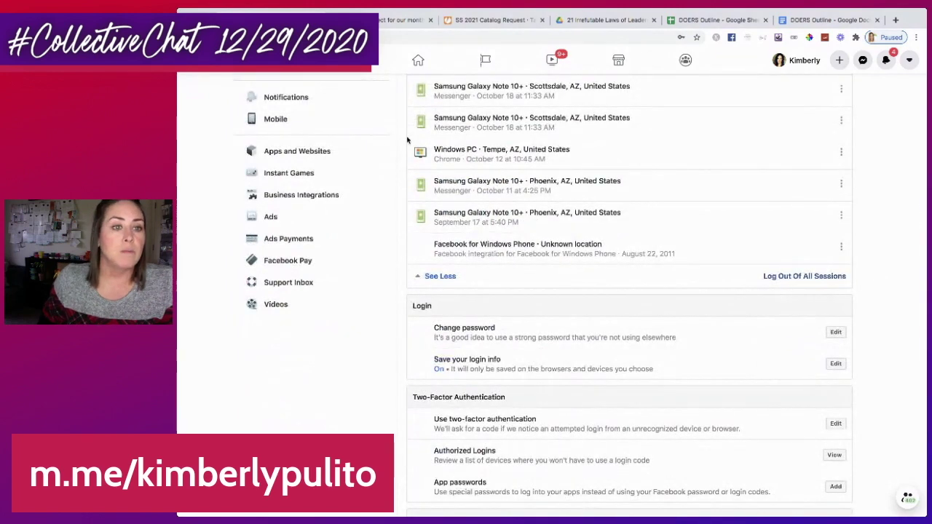
pyautogui.scroll(5, 408, 141)
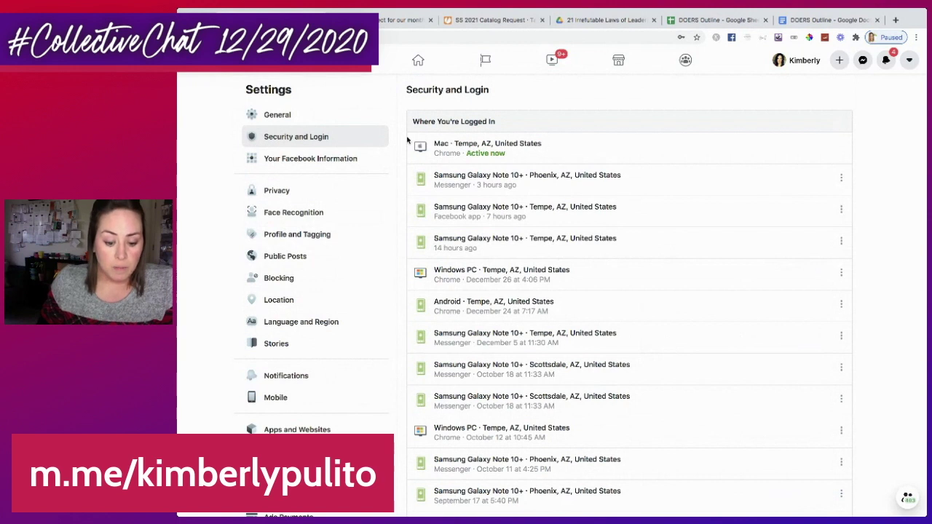
# Look over the Your Facebook Information section and the Privacy Settings and Tools
pyautogui.click(302, 160)
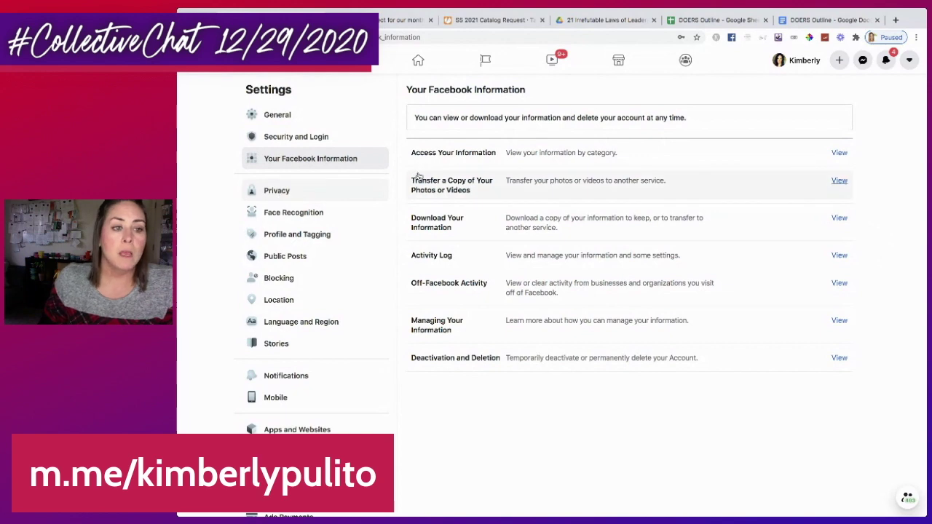
pyautogui.click(835, 154)
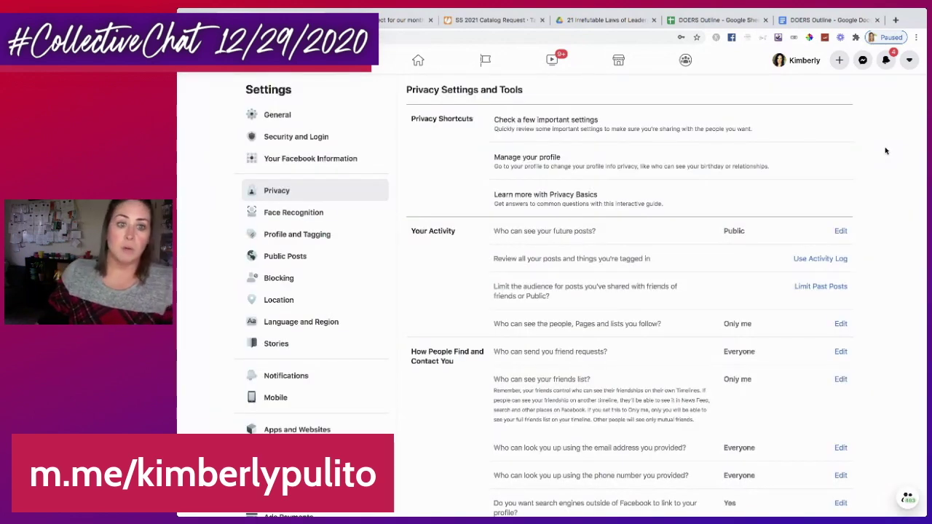
pyautogui.scroll(-1, 886, 151)
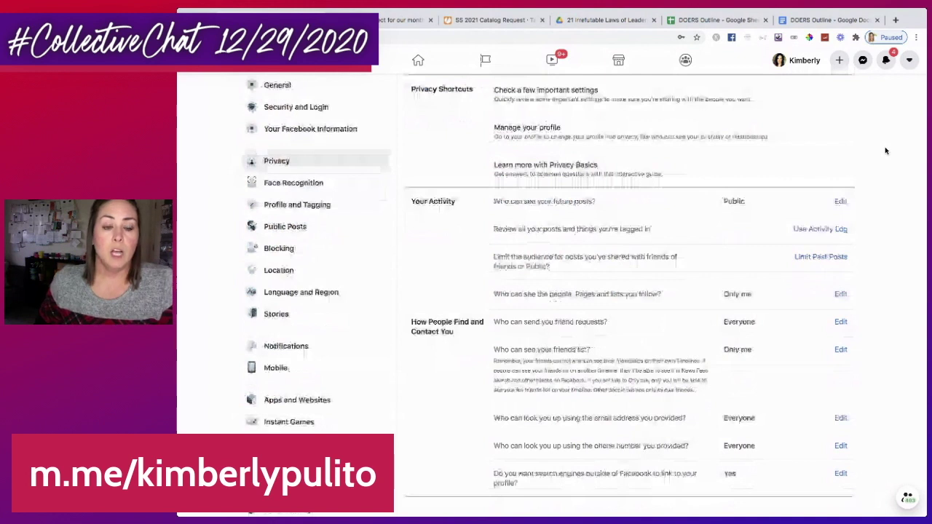
pyautogui.scroll(1, 886, 151)
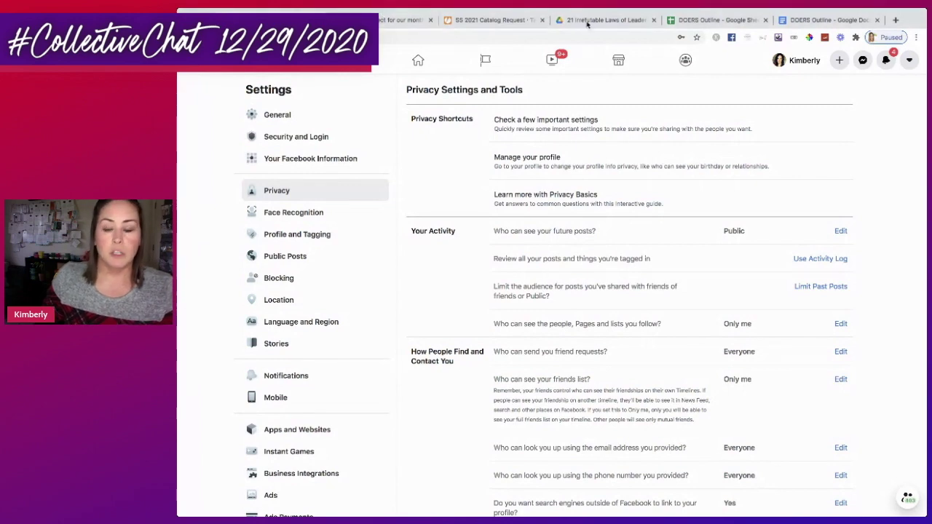
pyautogui.scroll(-1, 875, 335)
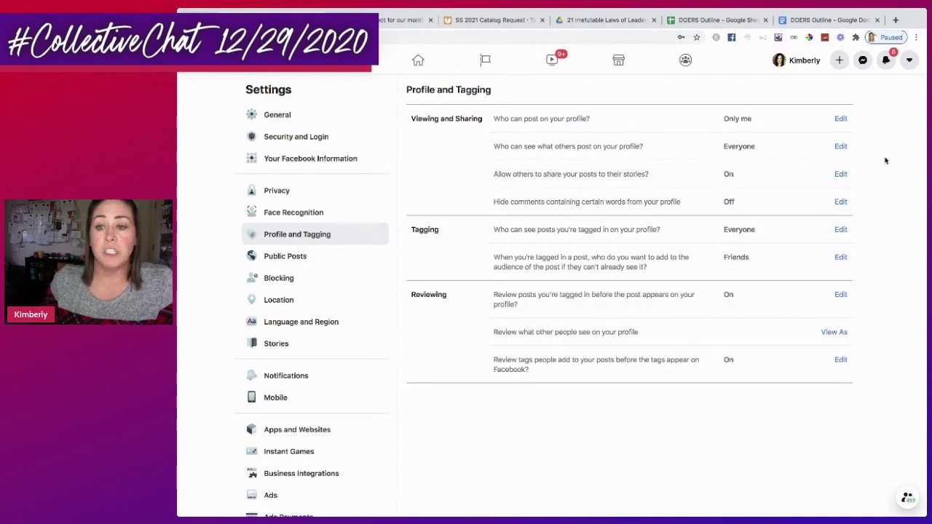
# Check the audience options for who can post on the profile in the Profile and Tagging settings
pyautogui.click(841, 121)
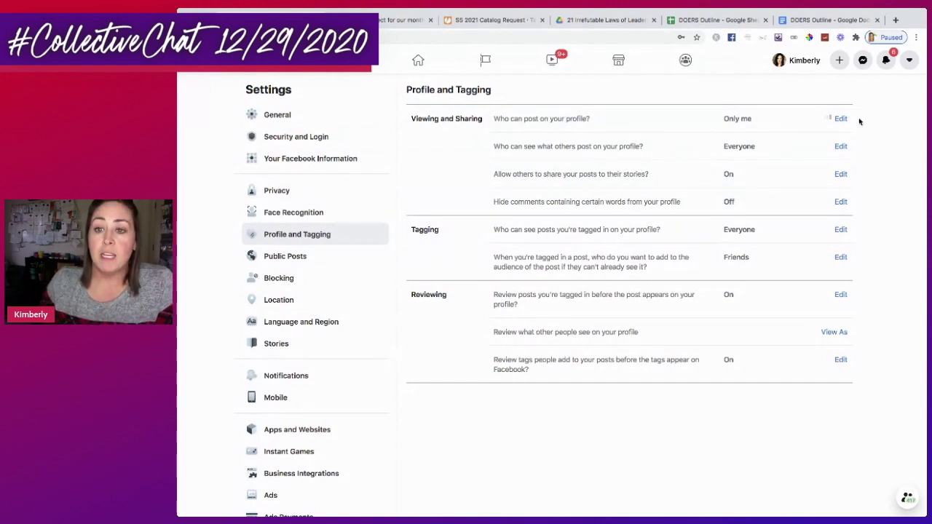
pyautogui.click(524, 135)
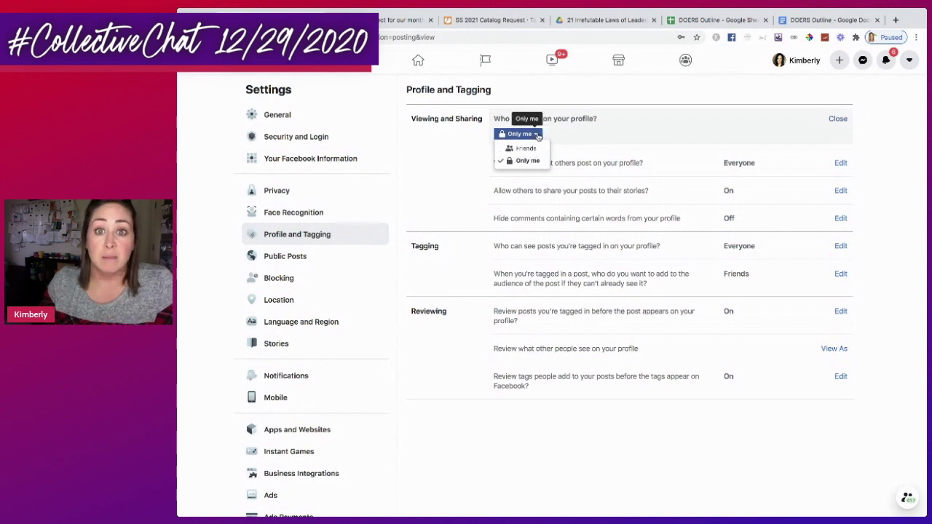
pyautogui.click(537, 138)
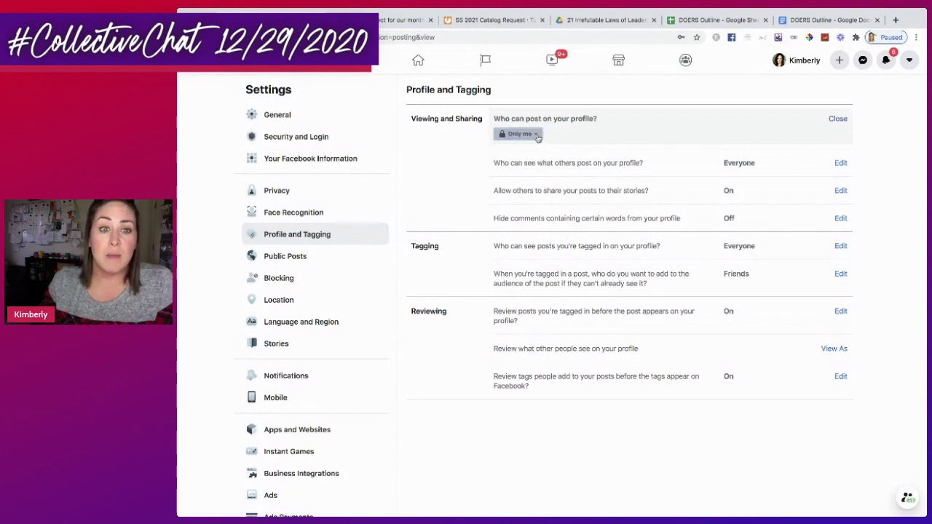
pyautogui.click(837, 120)
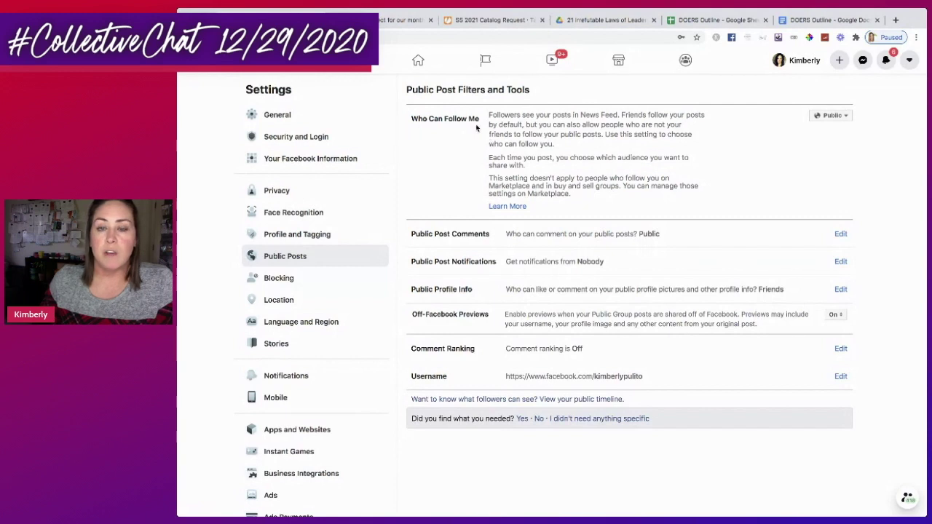
# Check the audience options for Who Can Follow Me in the Public Posts settings
pyautogui.click(832, 115)
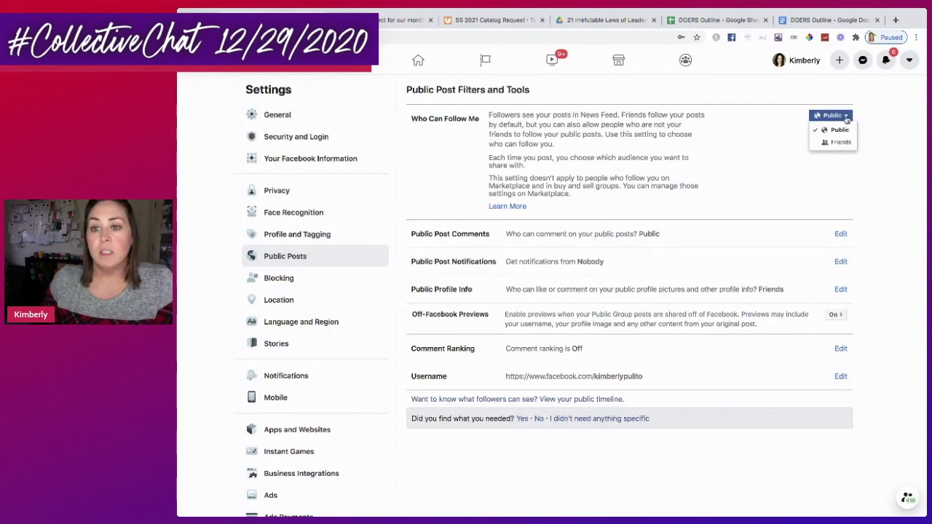
pyautogui.click(850, 117)
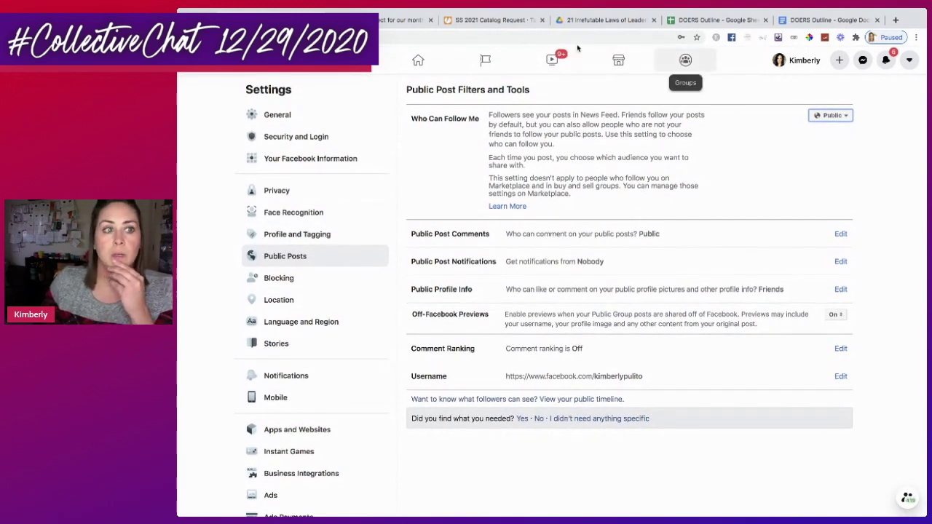
# Go to the private Fragrance Collective group by its web address
pyautogui.click(386, 37)
pyautogui.doubleClick(386, 37)
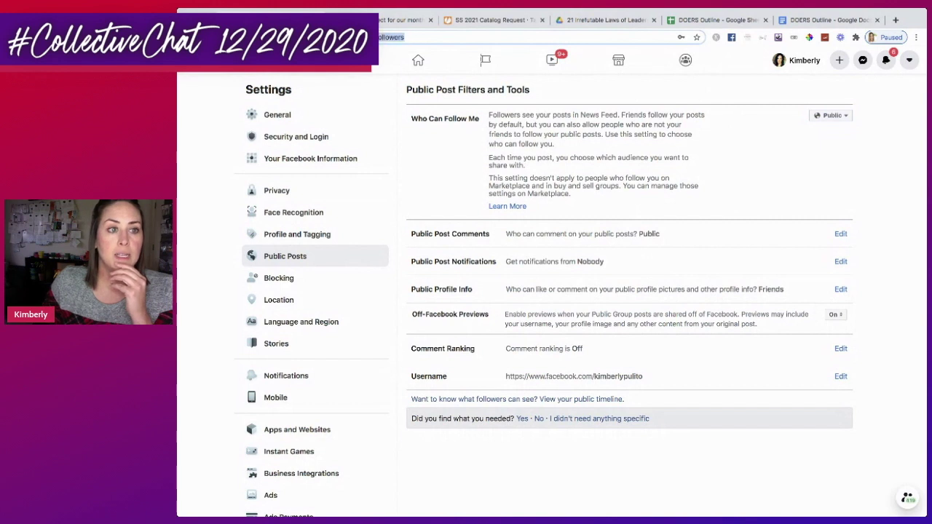
pyautogui.write('fragrancec')
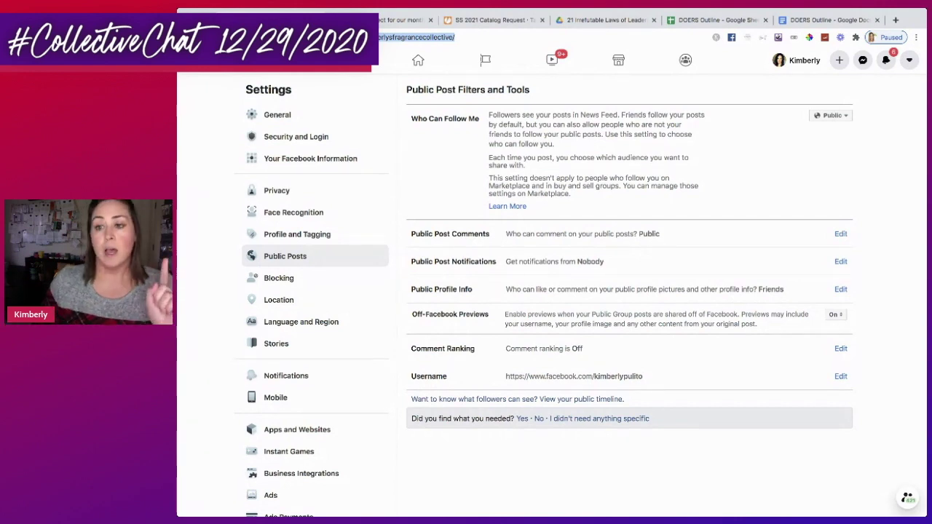
pyautogui.click(456, 38)
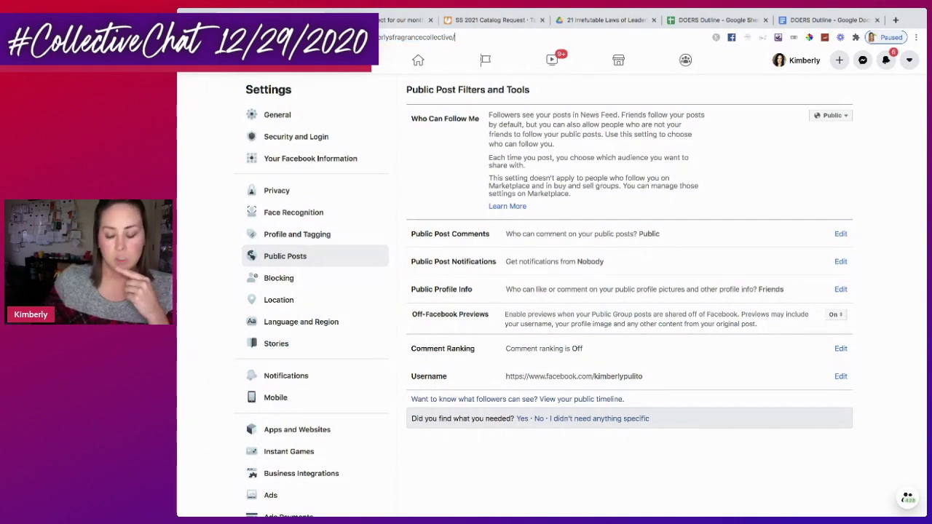
pyautogui.press('Return')
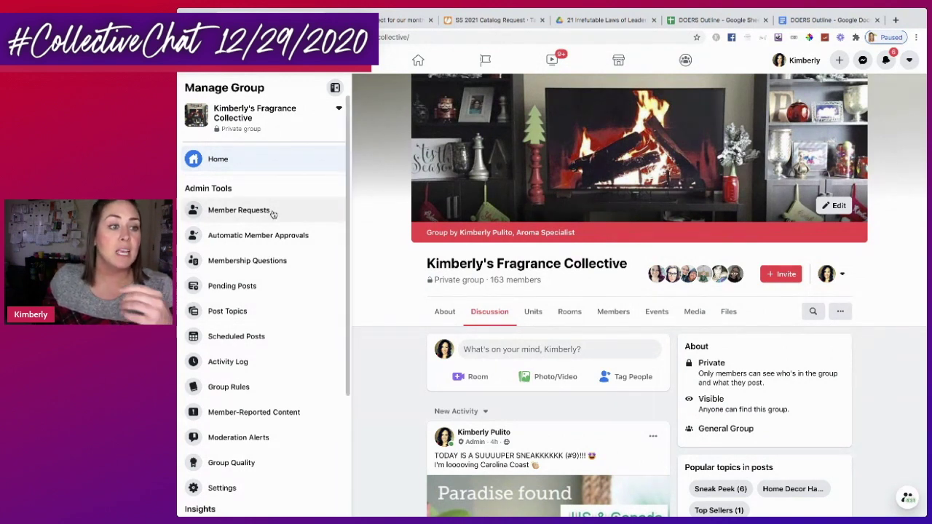
# Review the group's three membership questions in the admin tools
pyautogui.click(245, 265)
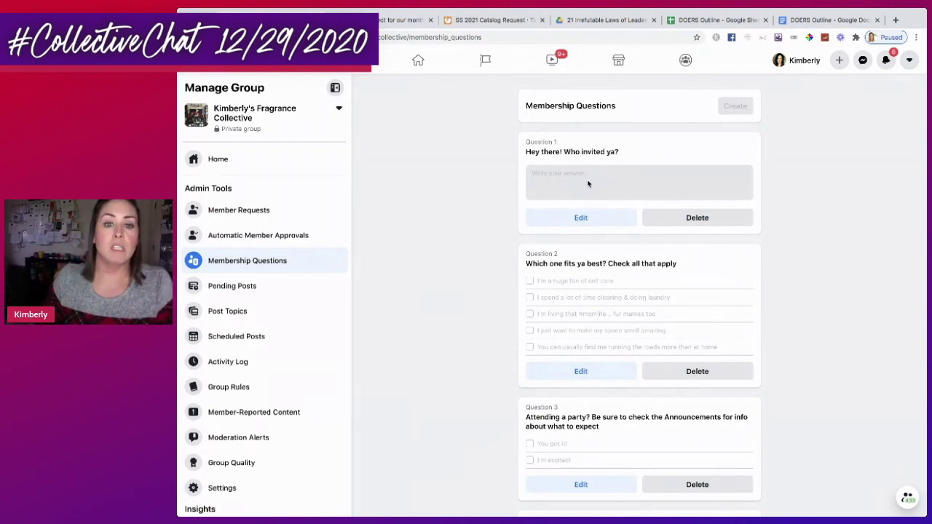
pyautogui.scroll(-2, 766, 197)
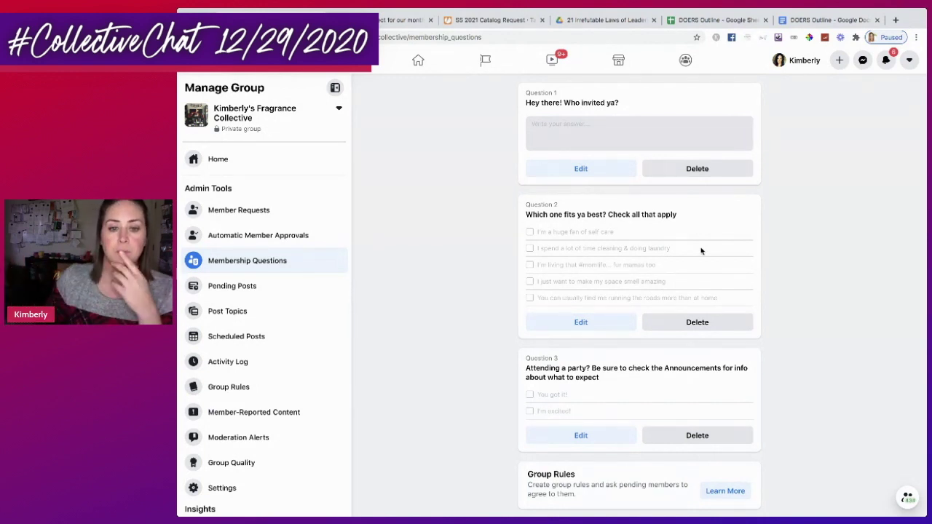
pyautogui.scroll(-1, 558, 395)
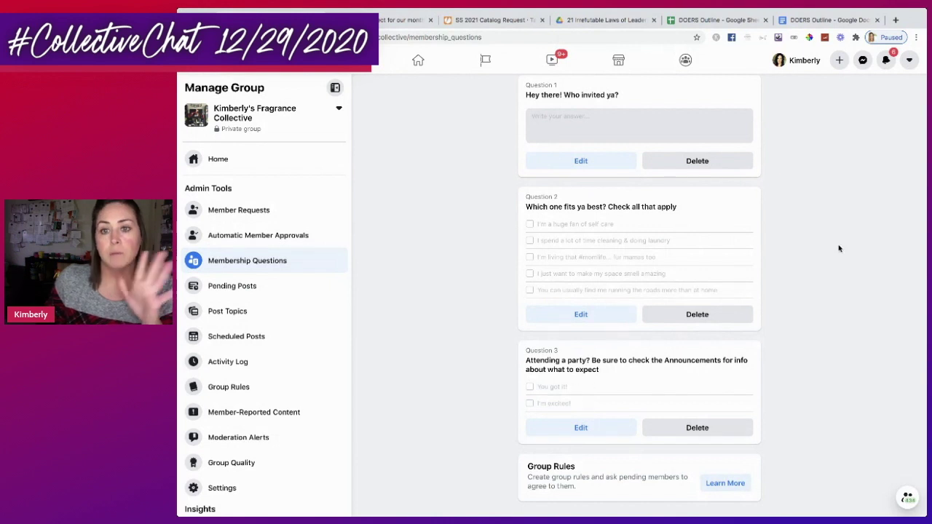
pyautogui.scroll(2, 830, 255)
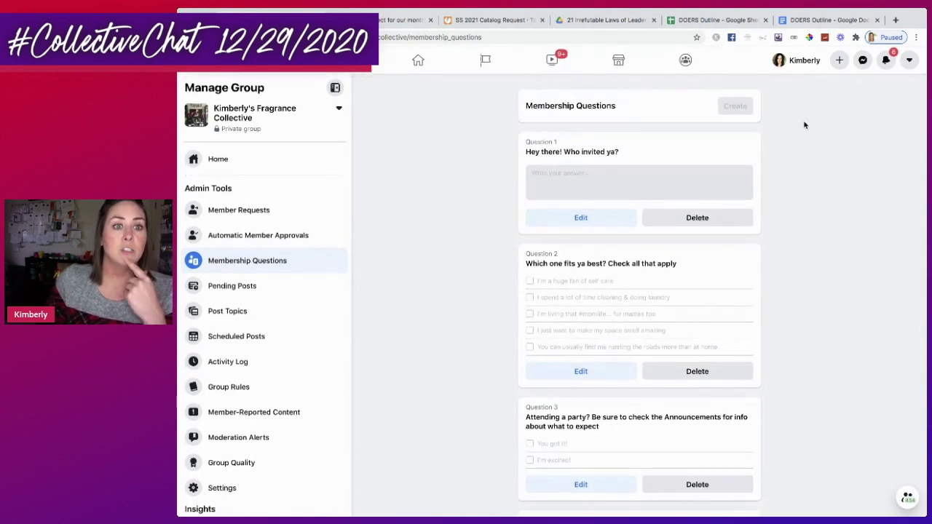
# Look through the group's learning units, from Warmers & Scents of the Month down to Fans, Pods, Unplugged, & Whiff Box
pyautogui.click(227, 161)
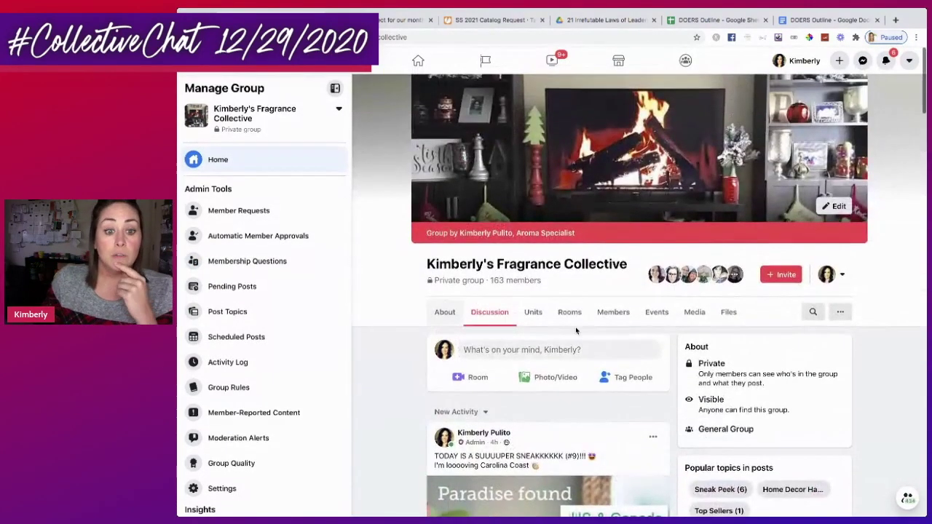
pyautogui.click(533, 314)
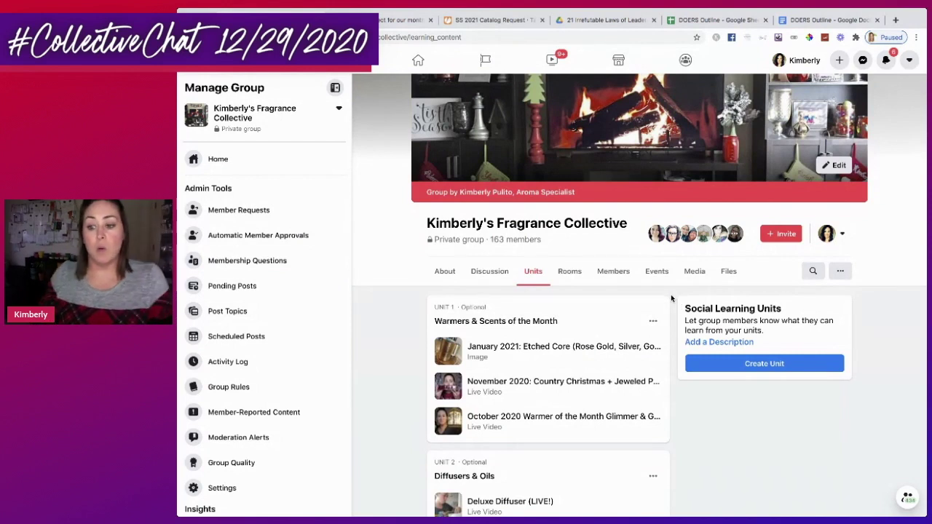
pyautogui.scroll(-1, 671, 299)
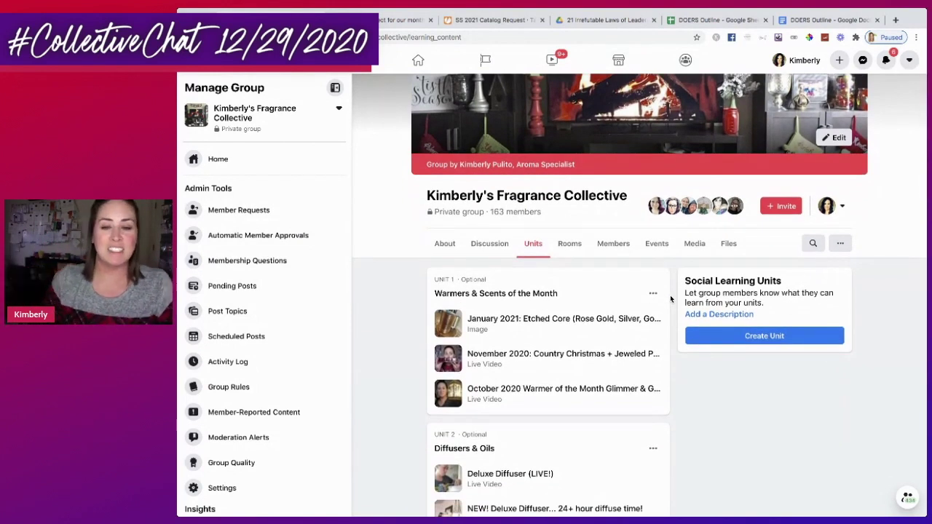
pyautogui.scroll(-1, 671, 299)
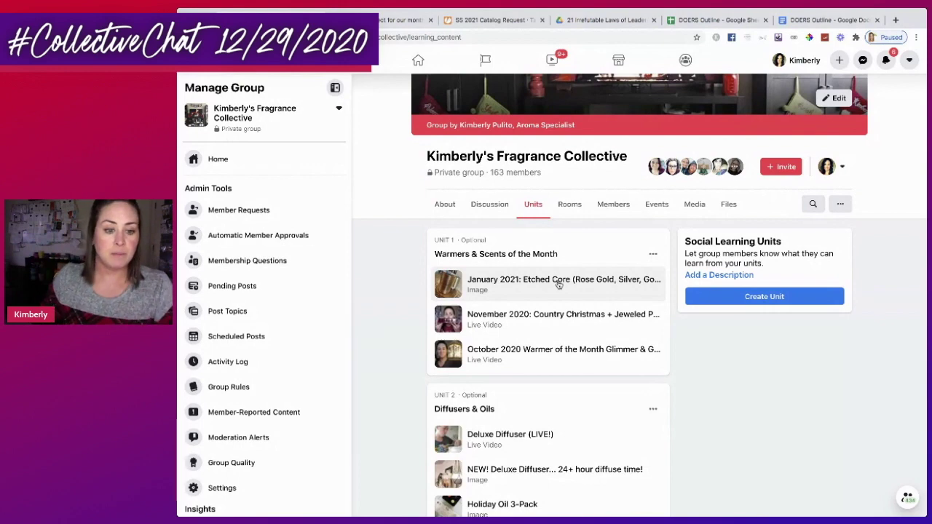
pyautogui.scroll(-3, 559, 285)
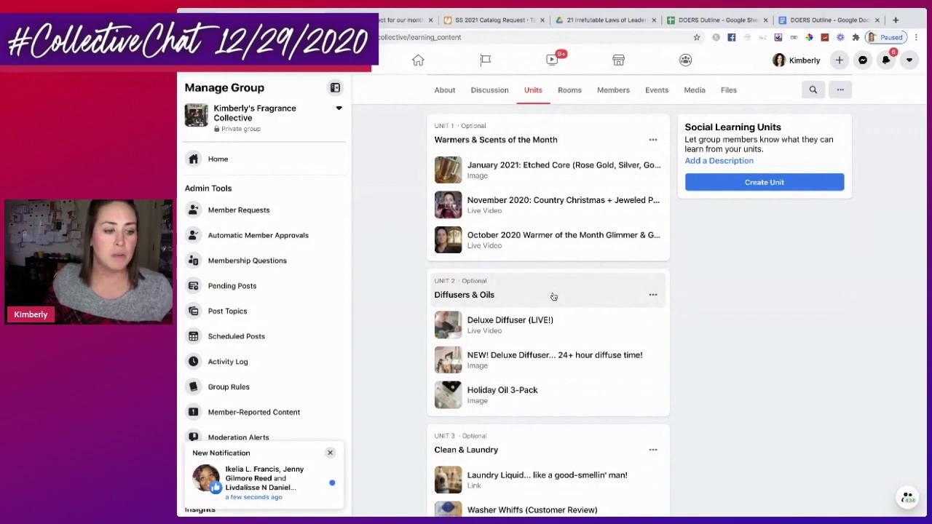
pyautogui.scroll(-1, 554, 296)
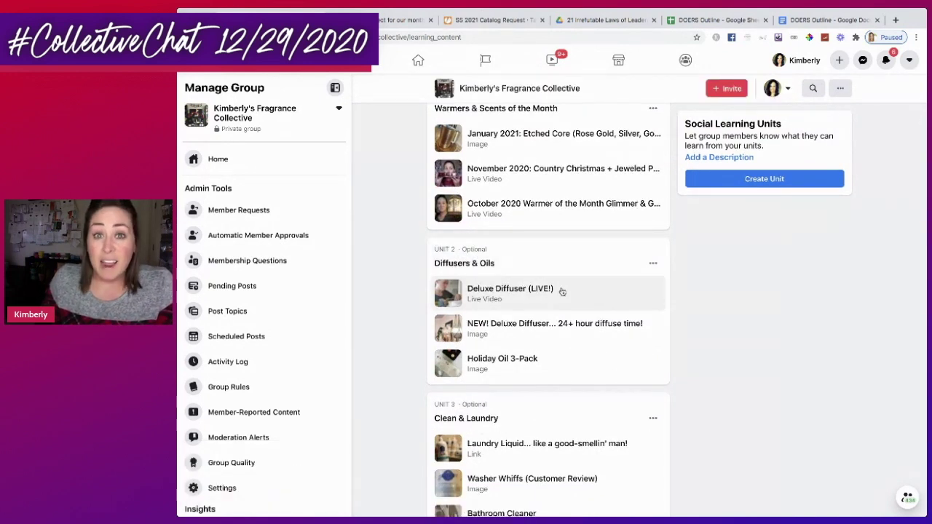
pyautogui.scroll(-5, 574, 297)
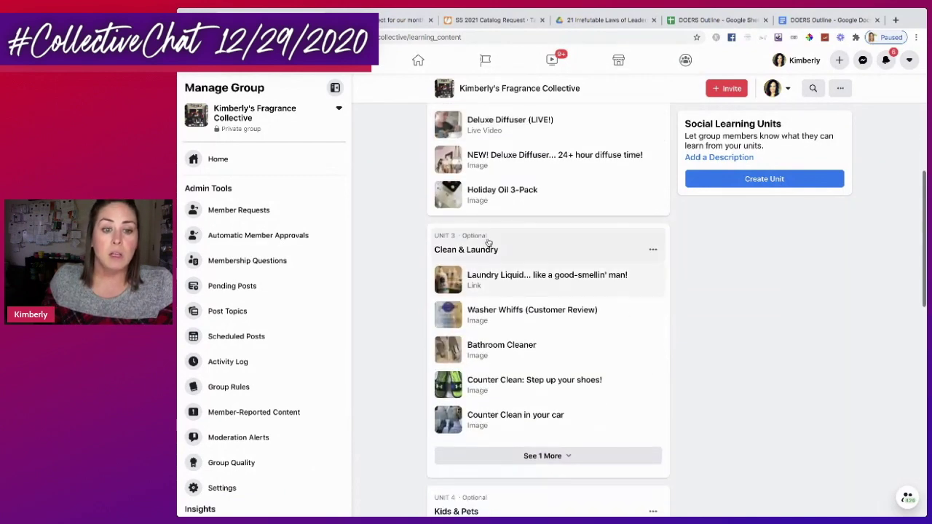
pyautogui.scroll(-6, 608, 347)
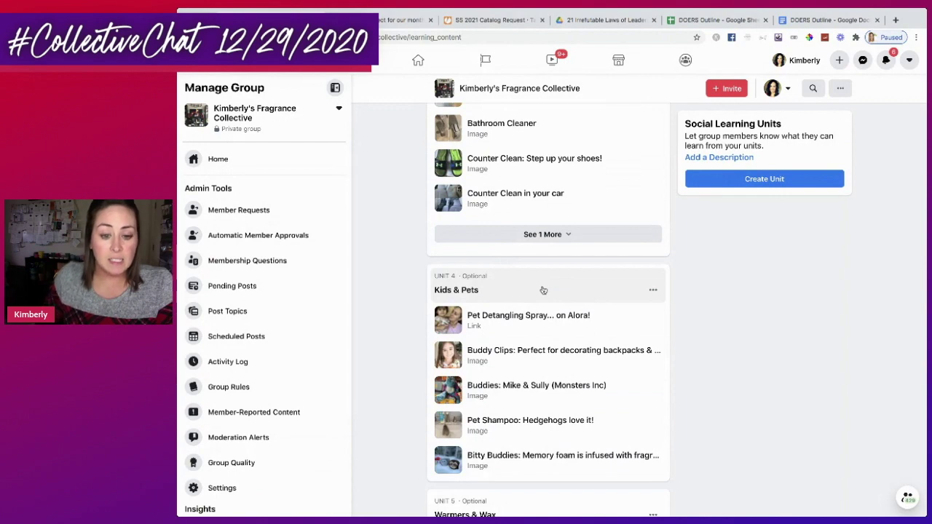
pyautogui.scroll(-4, 543, 290)
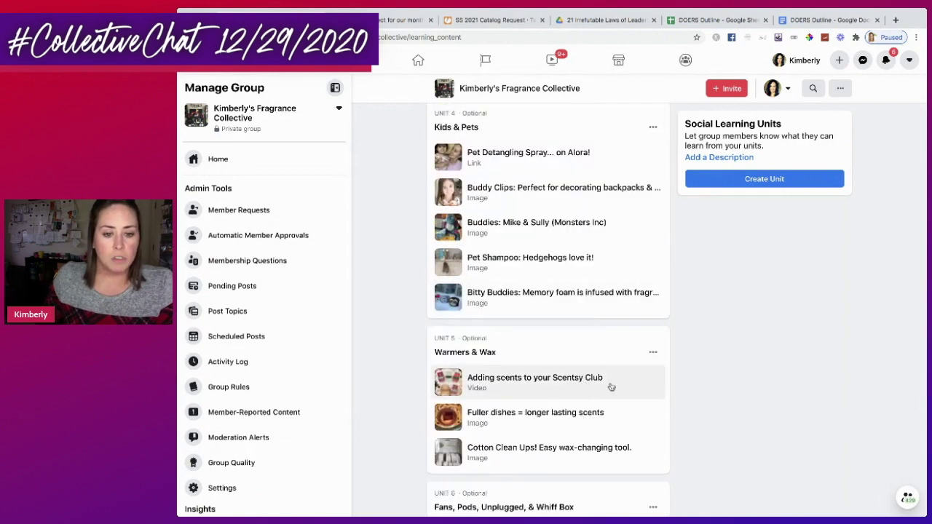
pyautogui.scroll(-5, 611, 388)
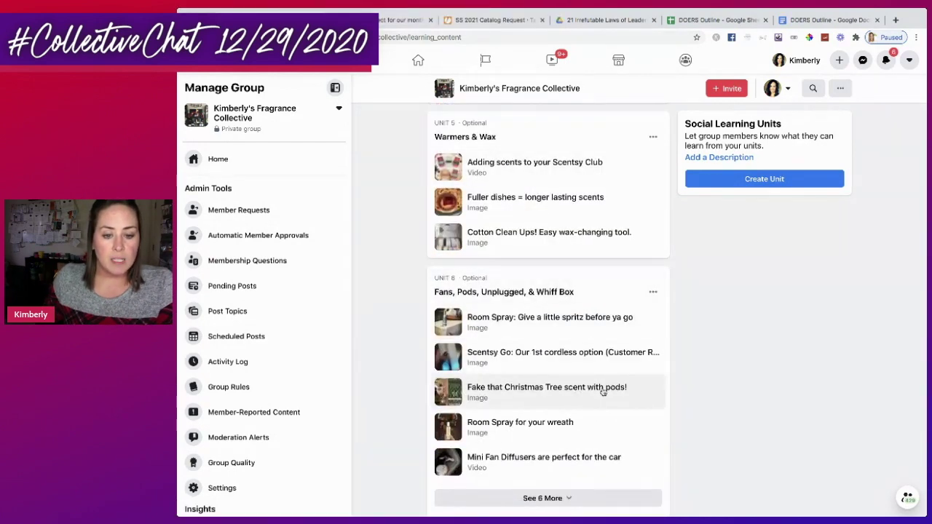
pyautogui.scroll(-2, 590, 378)
pyautogui.scroll(1, 583, 357)
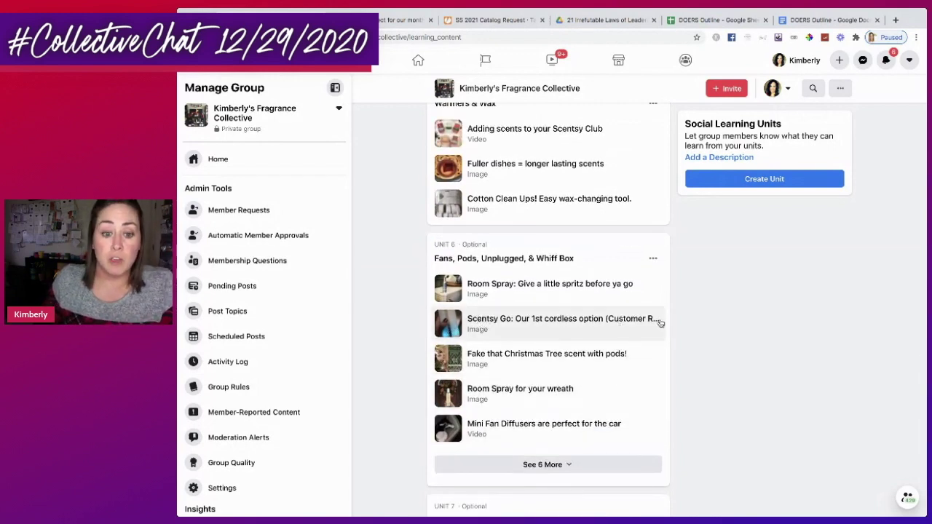
pyautogui.scroll(-1, 588, 326)
pyautogui.scroll(-1, 587, 326)
# Open the Washer Whiffs (Customer Review) post in the Clean & Laundry unit
pyautogui.scroll(5, 587, 327)
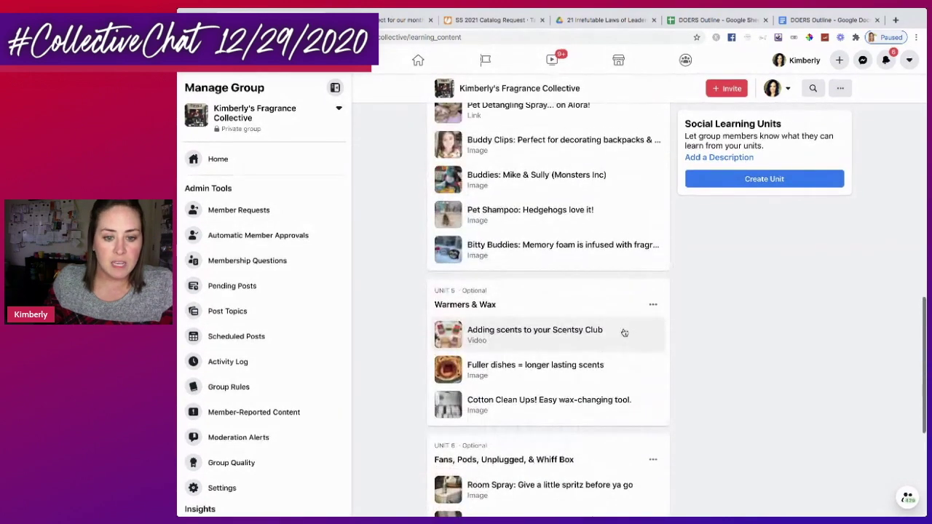
pyautogui.scroll(6, 624, 333)
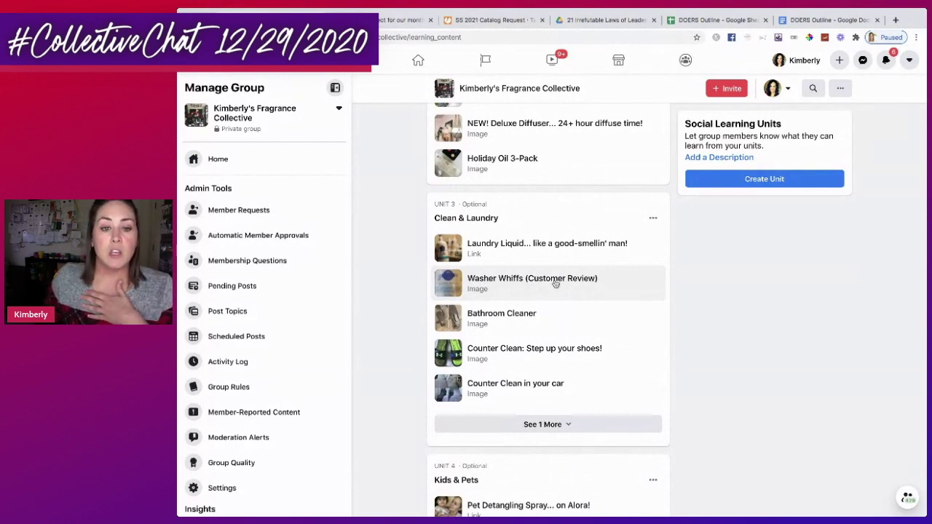
pyautogui.click(570, 282)
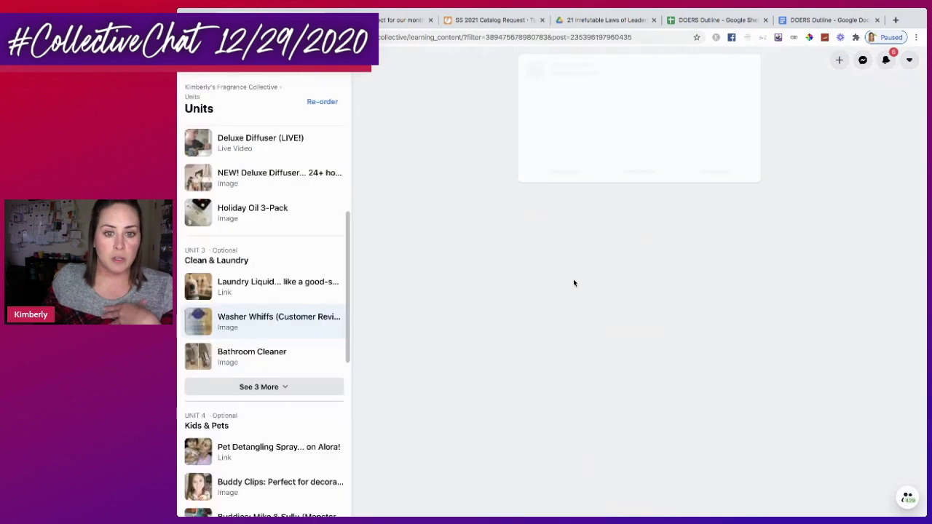